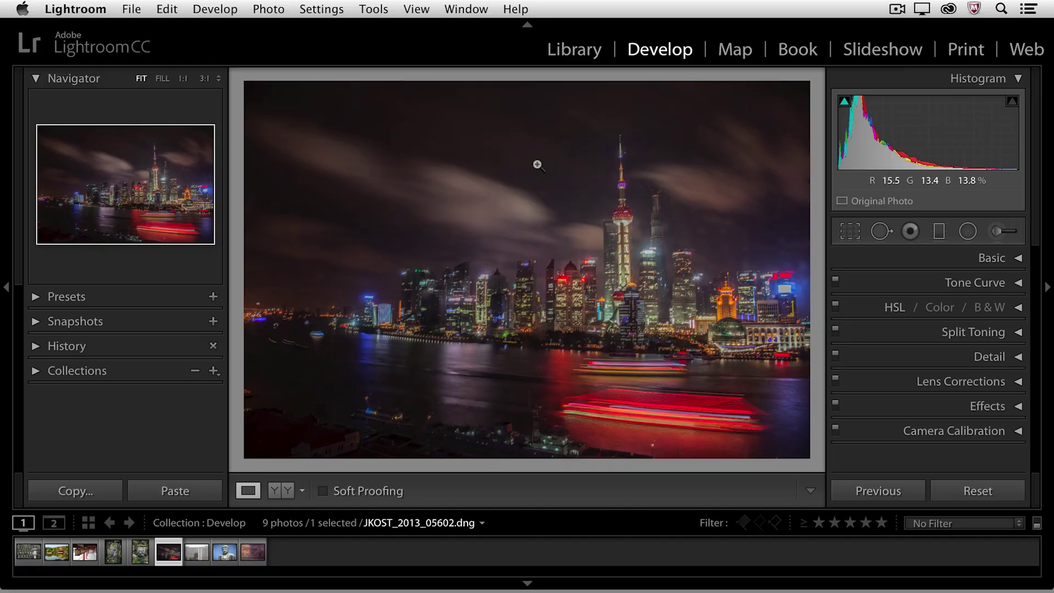
Expand the Lens Corrections panel in the Develop module for the Shanghai skyline photo.
{"action": "left_click", "coordinate": [881, 381]}
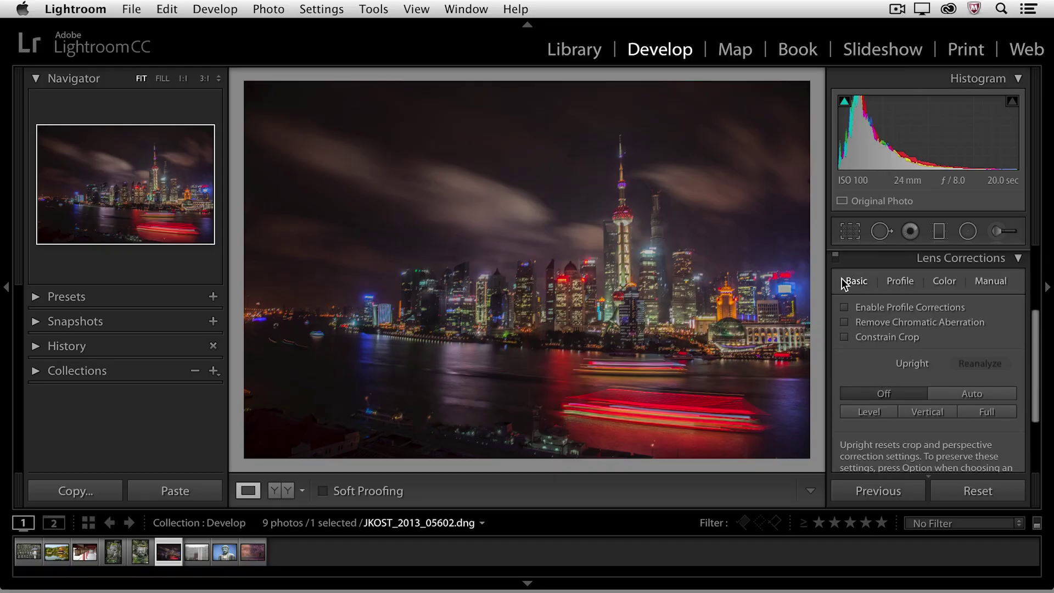
Enable Canon EF 24-105mm profile corrections, compare on and off, then review the Profile and Color settings.
{"action": "left_click", "coordinate": [843, 306]}
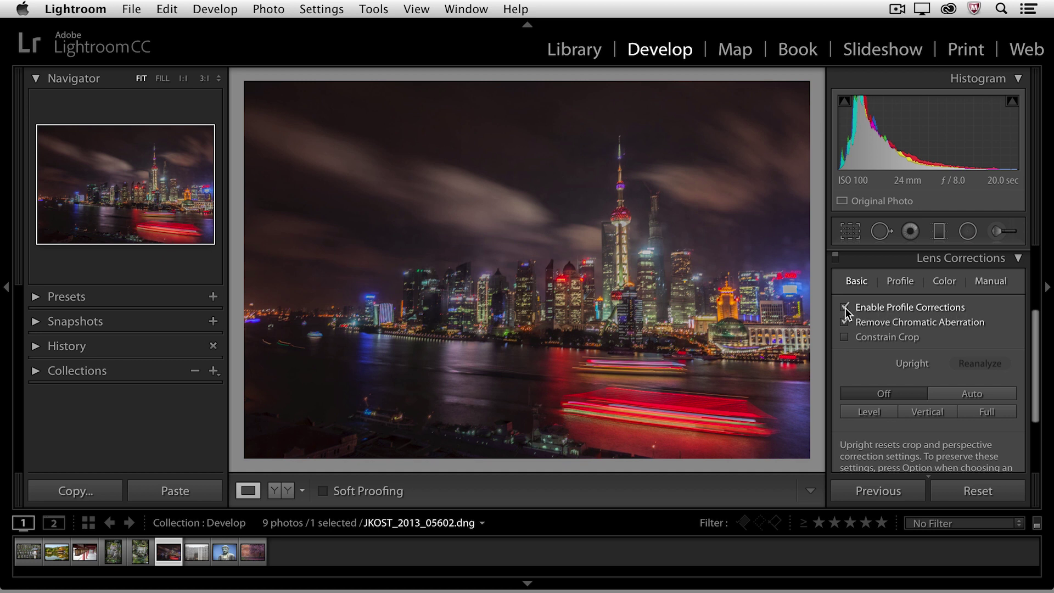
{"action": "left_click", "coordinate": [844, 308]}
{"action": "left_click", "coordinate": [844, 308]}
{"action": "left_click", "coordinate": [844, 307]}
{"action": "left_click", "coordinate": [844, 307]}
{"action": "left_click", "coordinate": [900, 281]}
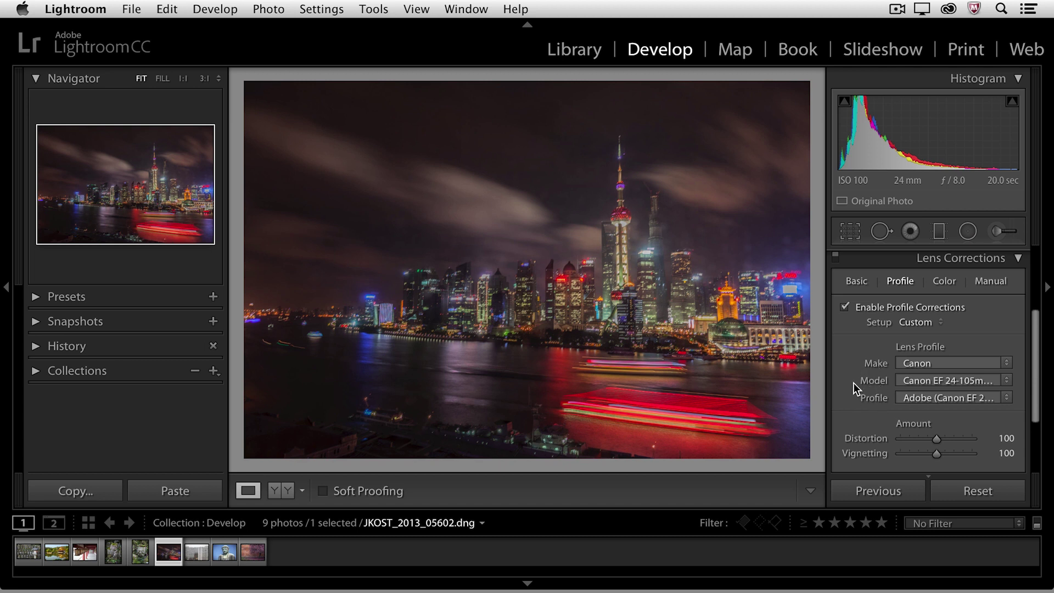
{"action": "left_click", "coordinate": [944, 281]}
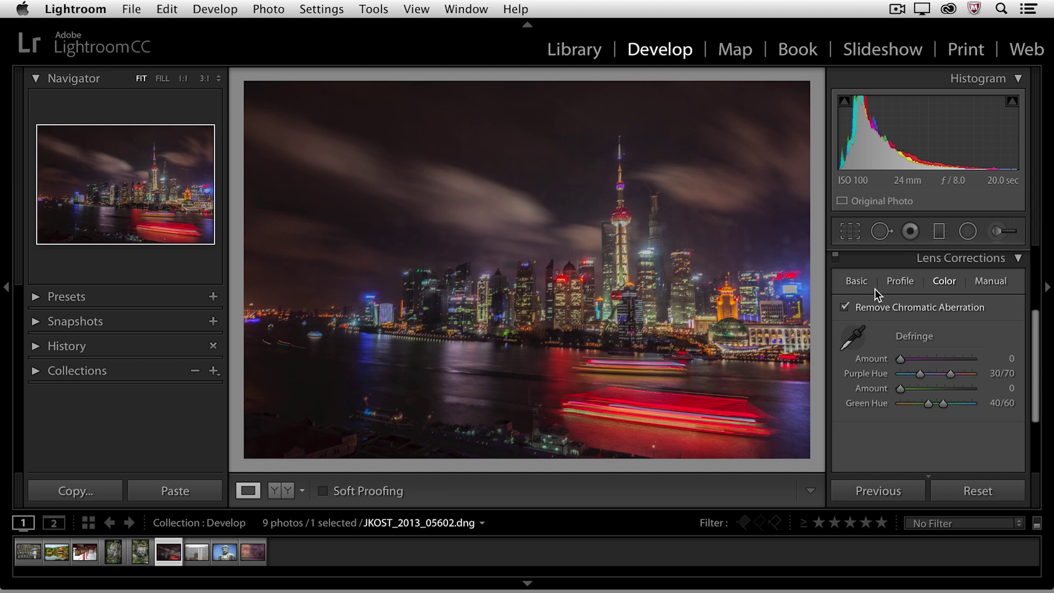
Switch back to the Basic tab of Lens Corrections to see the profile and Upright options.
{"action": "left_click", "coordinate": [860, 283]}
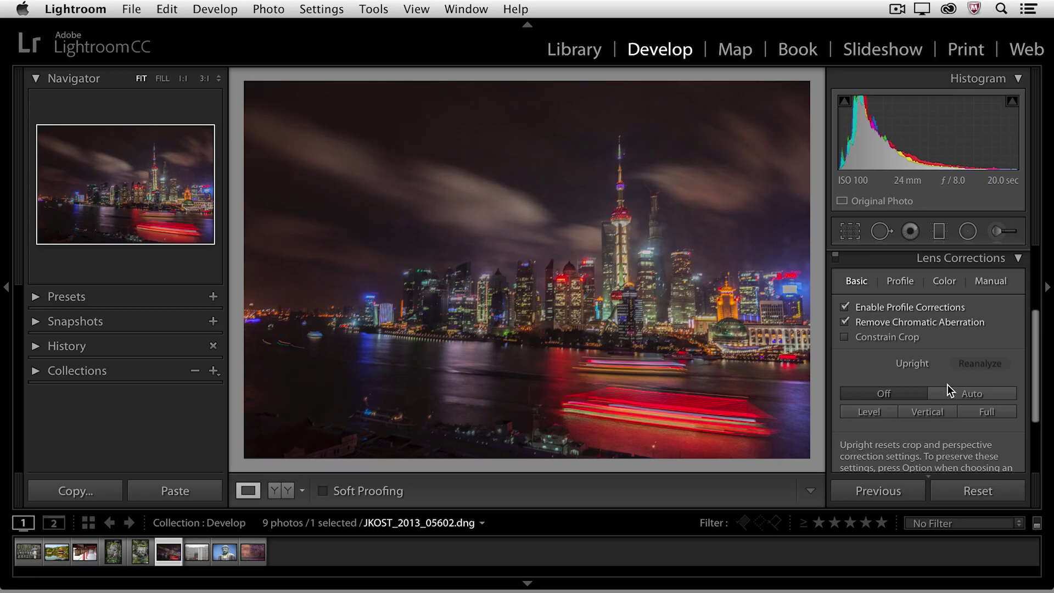
Compare the Upright Auto, Off, Level and Vertical modes, then settle on Full.
{"action": "left_click", "coordinate": [971, 390]}
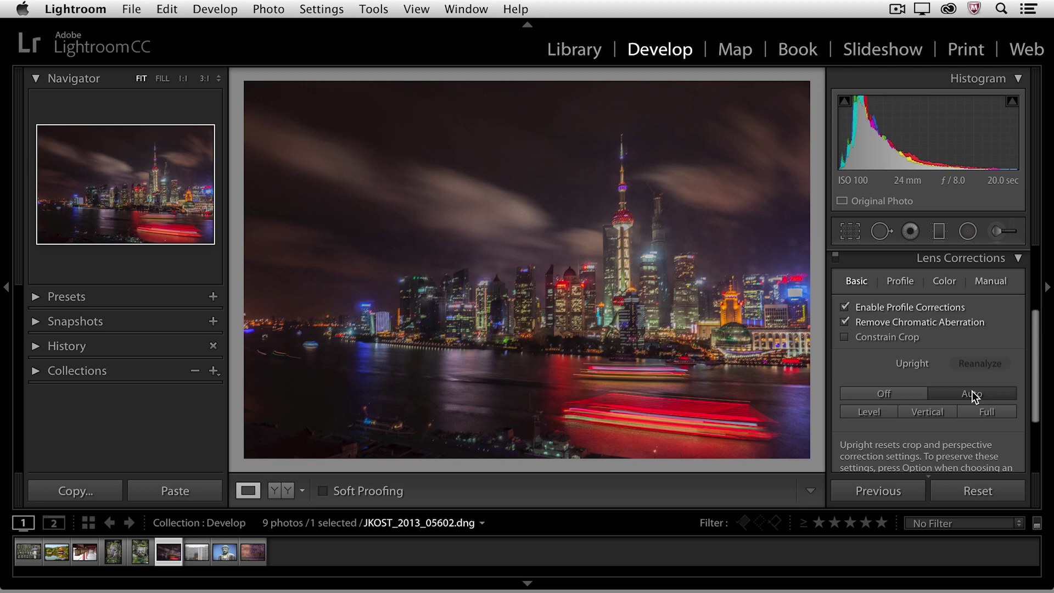
{"action": "left_click", "coordinate": [910, 392]}
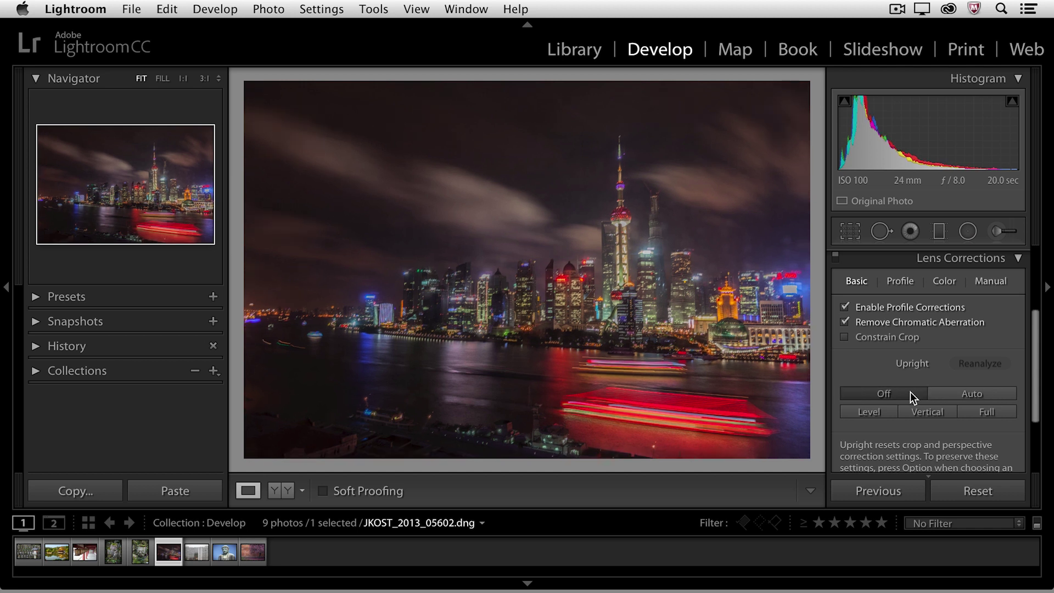
{"action": "left_click", "coordinate": [884, 413]}
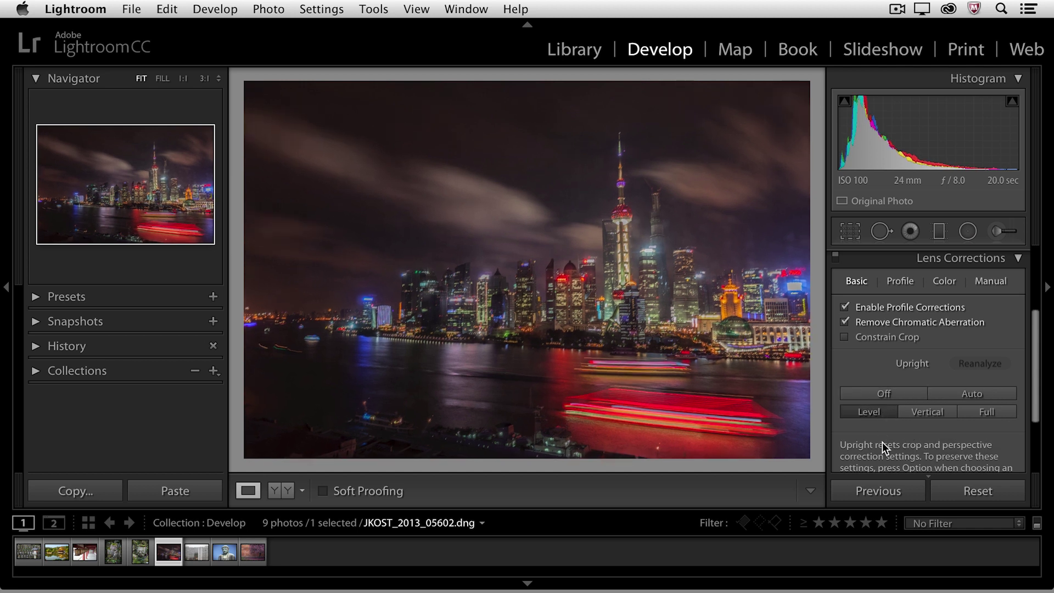
{"action": "left_click", "coordinate": [895, 392]}
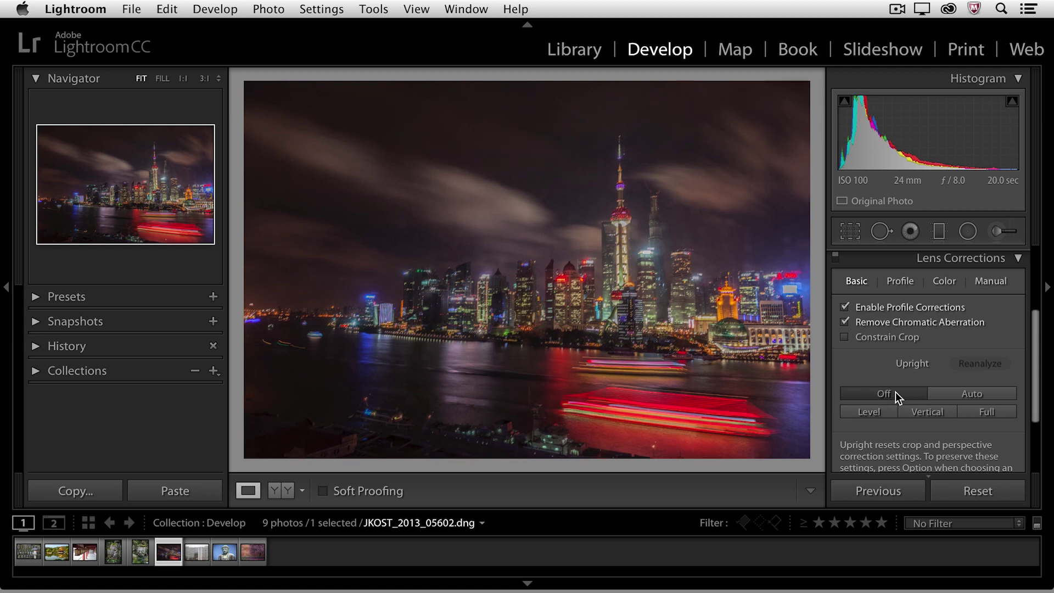
{"action": "left_click", "coordinate": [926, 413]}
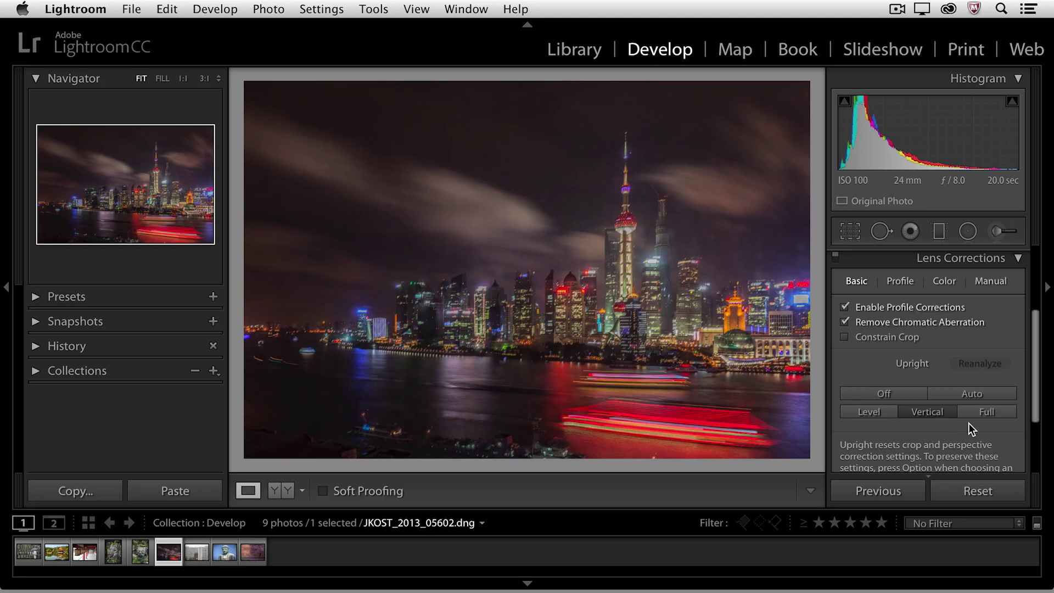
{"action": "left_click", "coordinate": [975, 413]}
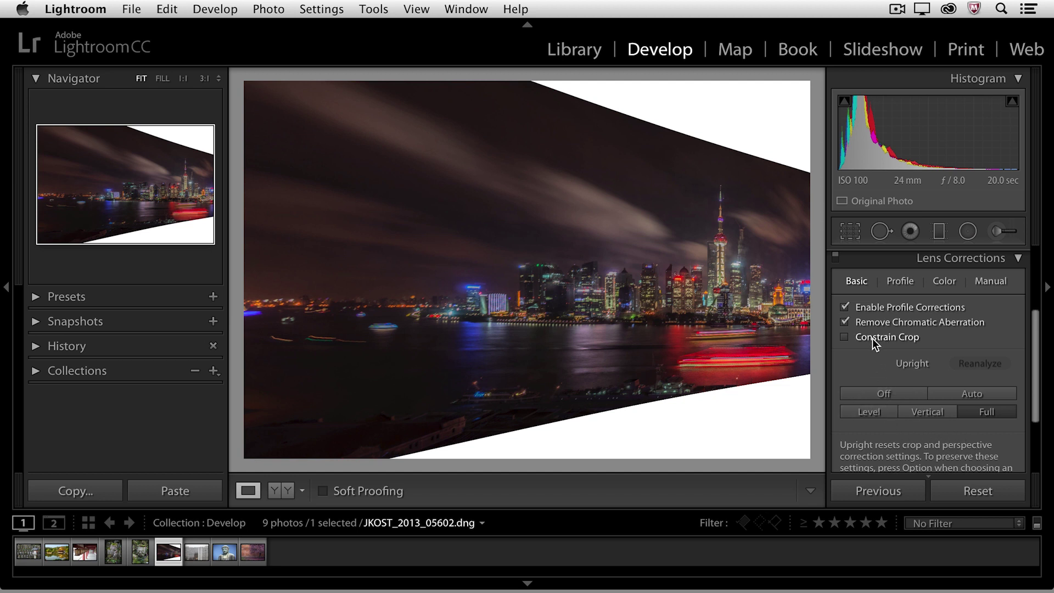
Crop the skyline into a wide panoramic strip free of white edges, with Constrain Crop turned off afterwards.
{"action": "left_click", "coordinate": [845, 337]}
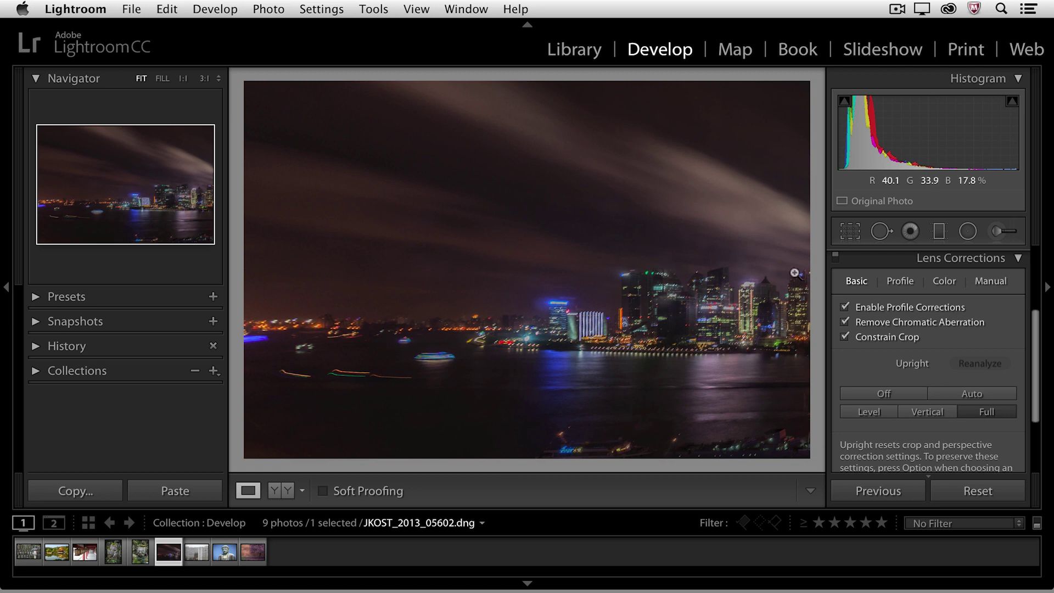
{"action": "left_click", "coordinate": [851, 230]}
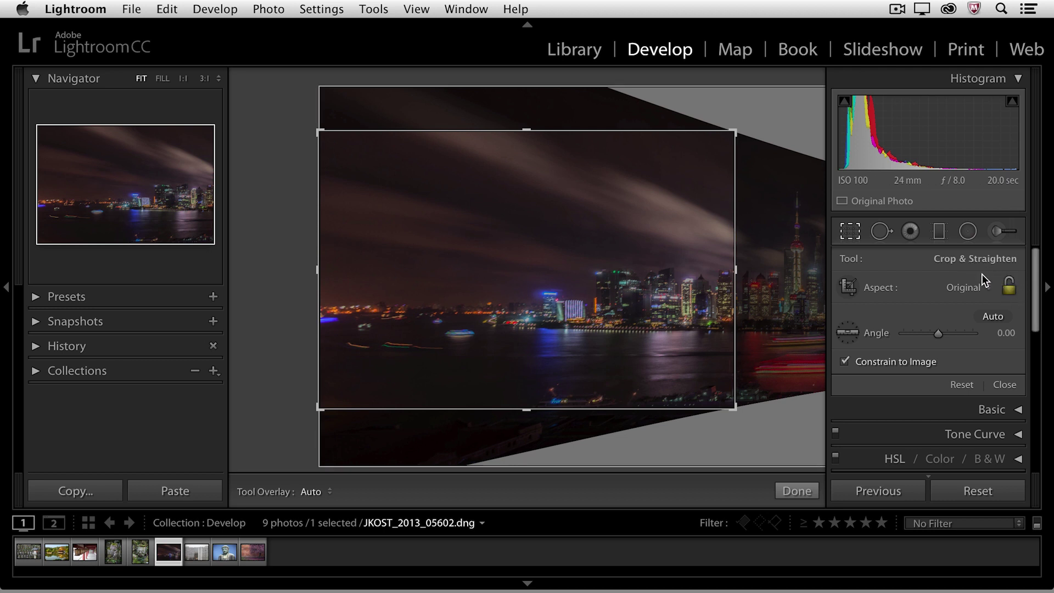
{"action": "left_click_drag", "start_coordinate": [735, 130], "coordinate": [743, 151]}
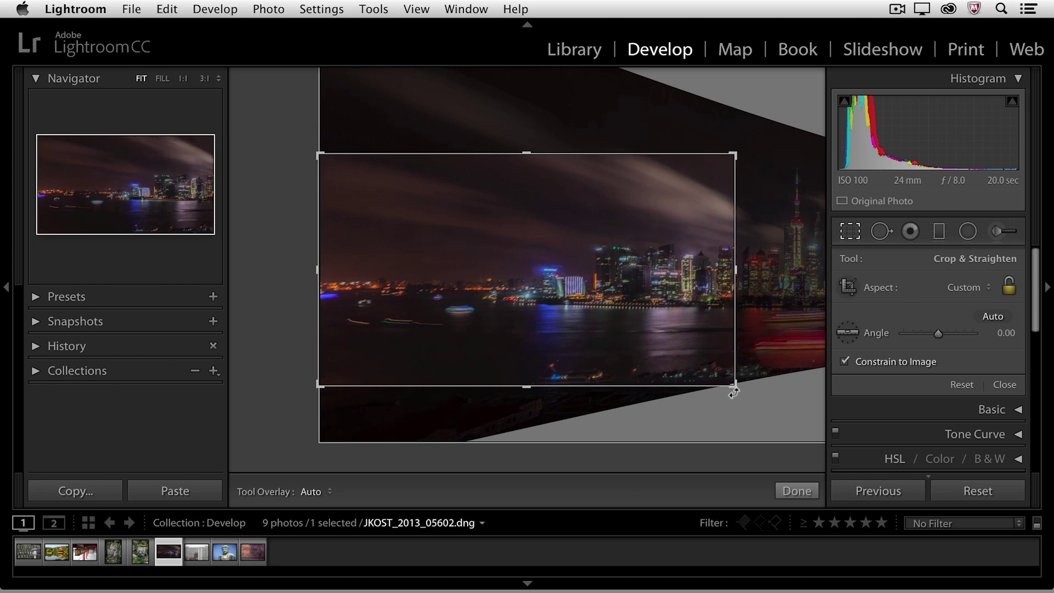
{"action": "left_click_drag", "start_coordinate": [735, 383], "coordinate": [811, 369]}
{"action": "key", "text": "Return"}
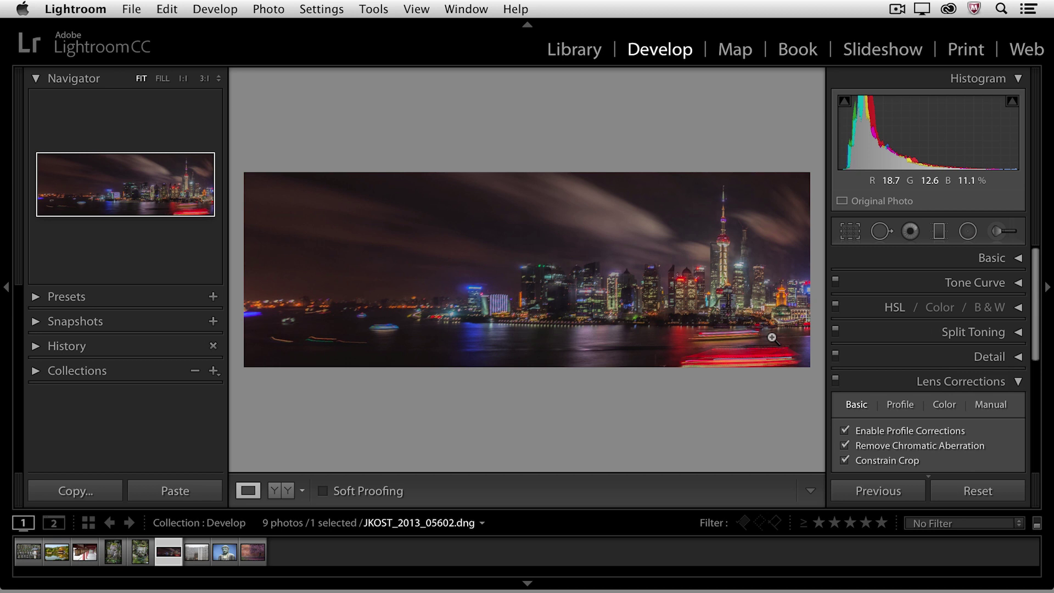
{"action": "left_click", "coordinate": [869, 458]}
Change Upright from Full to Auto and show the crop frame over the full uncropped photo.
{"action": "scroll", "coordinate": [877, 396], "scroll_direction": "down", "scroll_amount": 5}
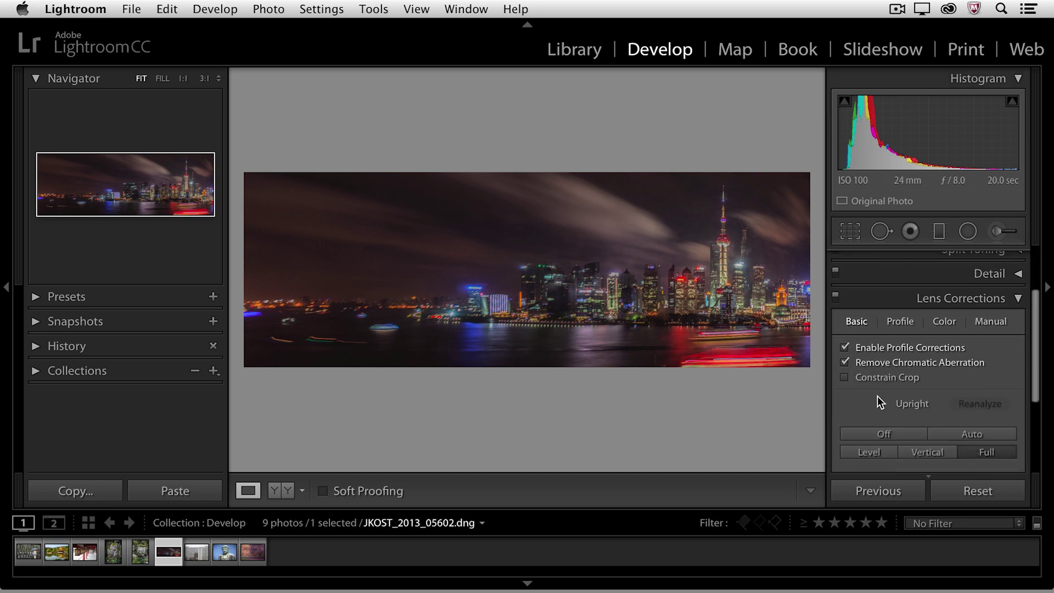
{"action": "left_click", "coordinate": [968, 419]}
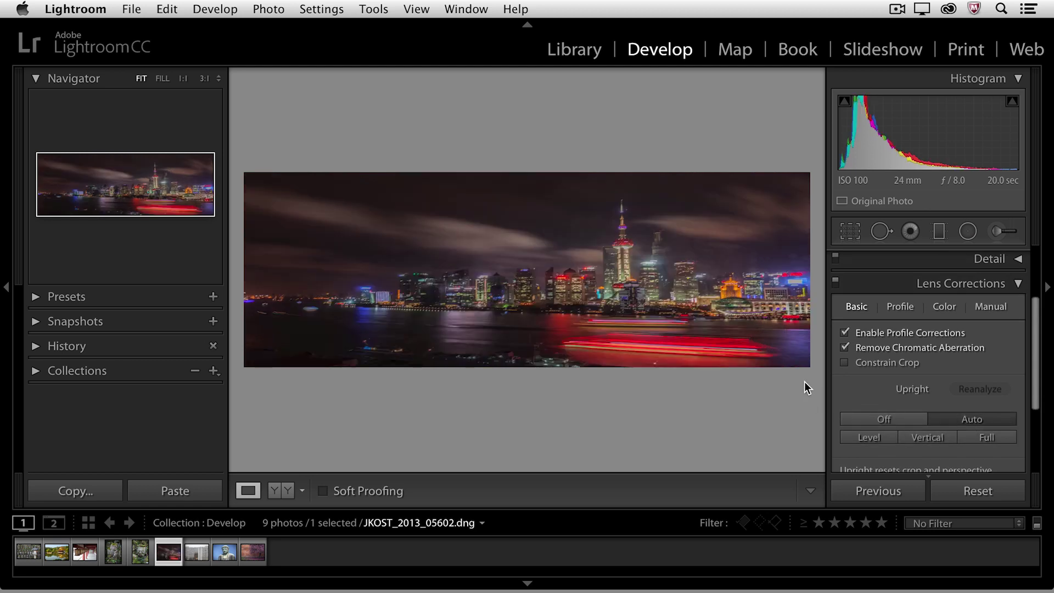
{"action": "left_click", "coordinate": [850, 232]}
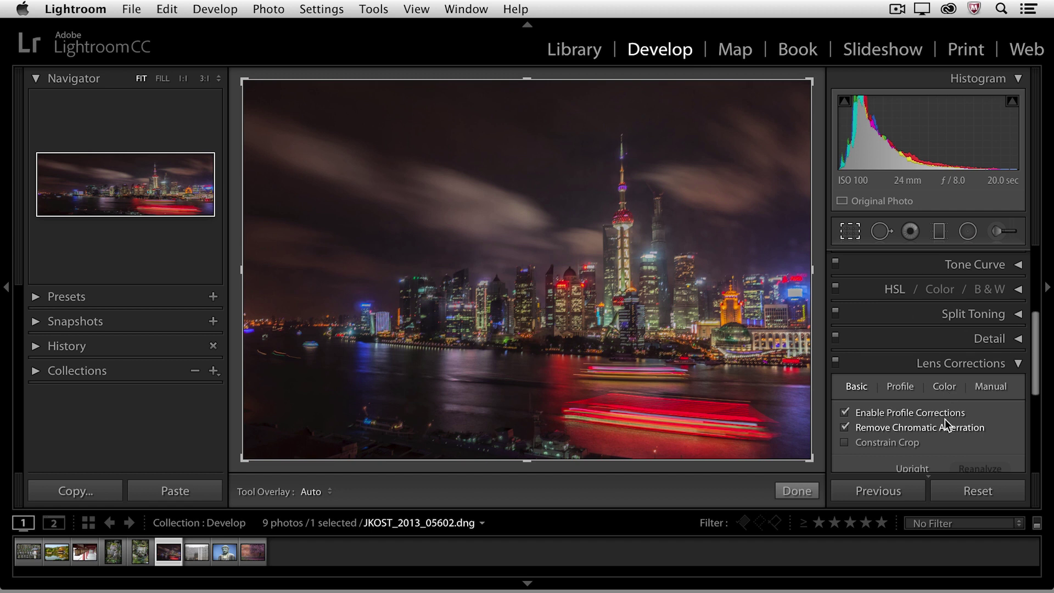
{"action": "scroll", "coordinate": [944, 419], "scroll_direction": "down", "scroll_amount": 3}
{"action": "scroll", "coordinate": [945, 419], "scroll_direction": "down", "scroll_amount": 3}
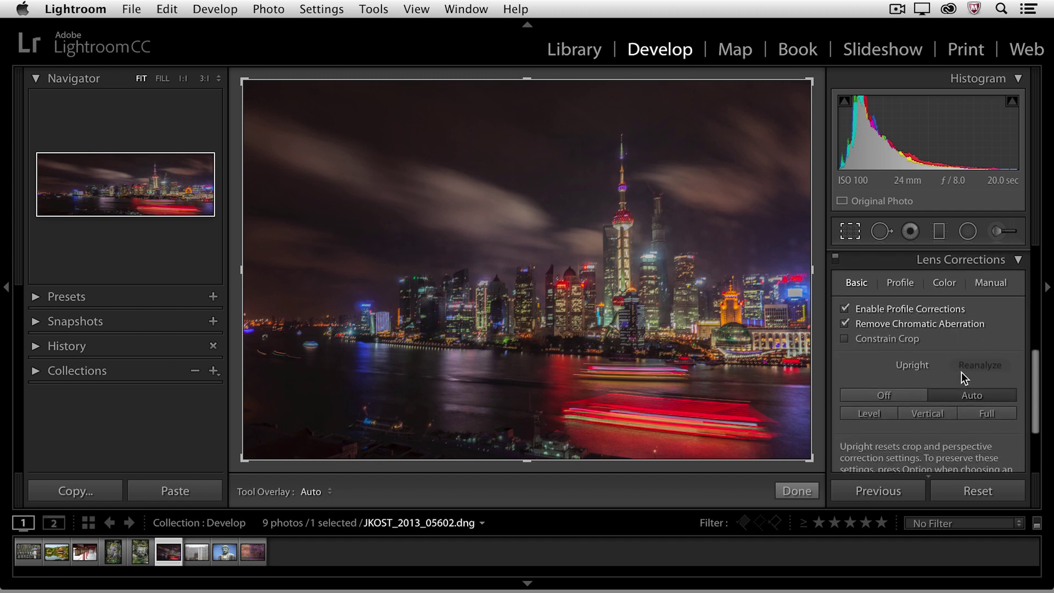
{"action": "left_click", "coordinate": [983, 283]}
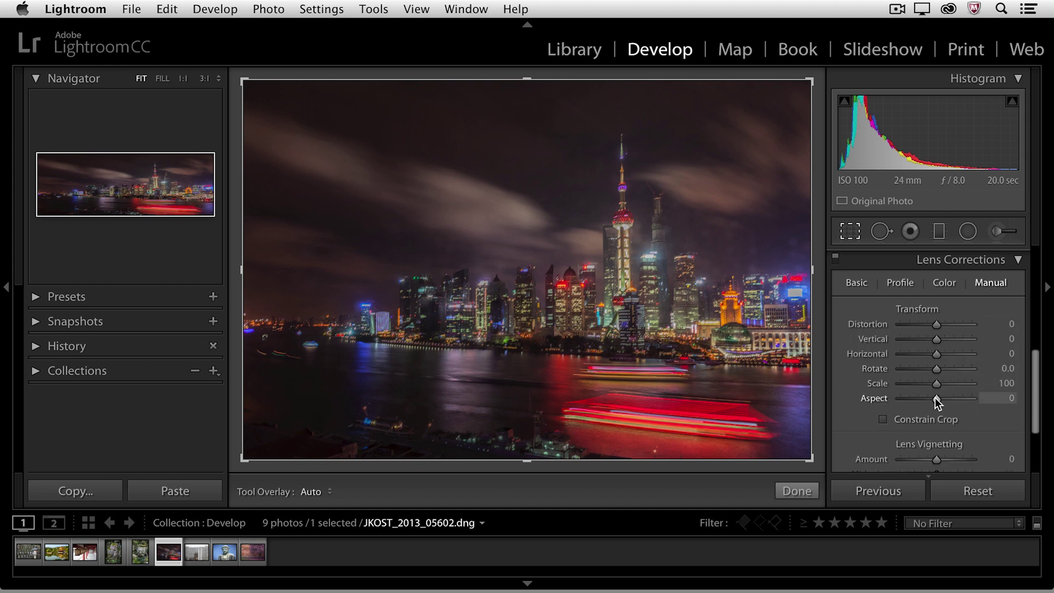
{"action": "mouse_move", "coordinate": [935, 398]}
{"action": "left_mouse_down"}
{"action": "mouse_move", "coordinate": [958, 397]}
{"action": "mouse_move", "coordinate": [921, 402]}
{"action": "mouse_move", "coordinate": [933, 399]}
{"action": "left_mouse_up"}
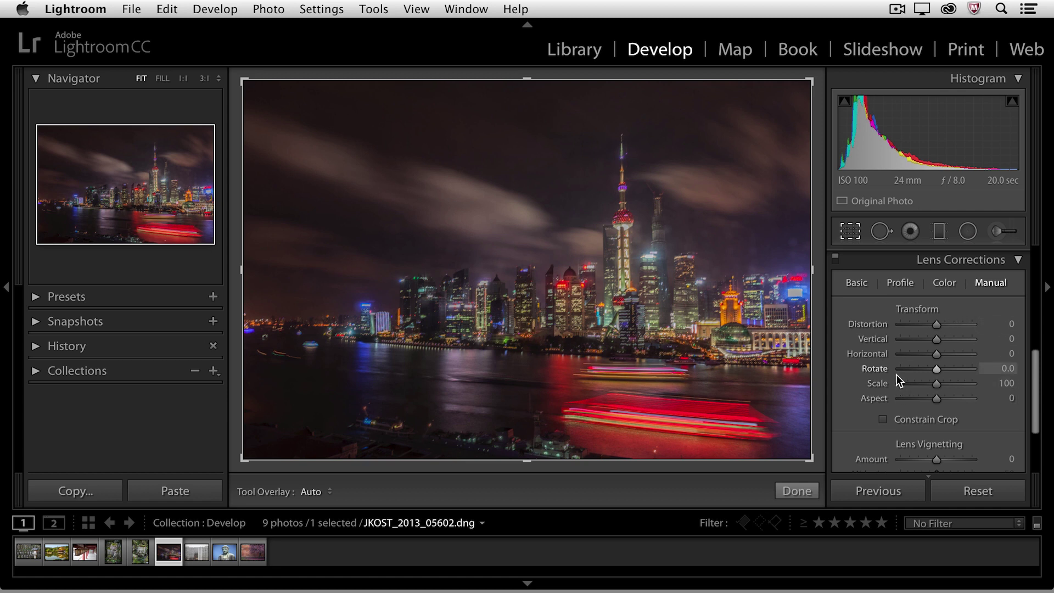
{"action": "left_click", "coordinate": [856, 282]}
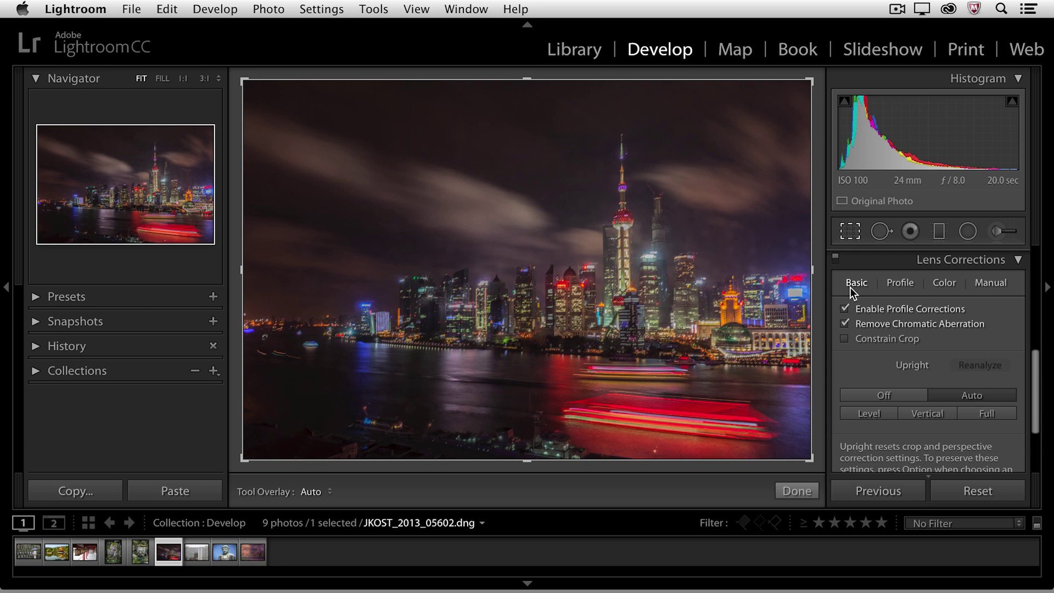
Close cropping, show a grid overlay, adjust its size and lower its opacity, then hide it.
{"action": "key", "text": "super+alt+o"}
{"action": "scroll", "coordinate": [850, 287], "scroll_direction": "down", "scroll_amount": 2}
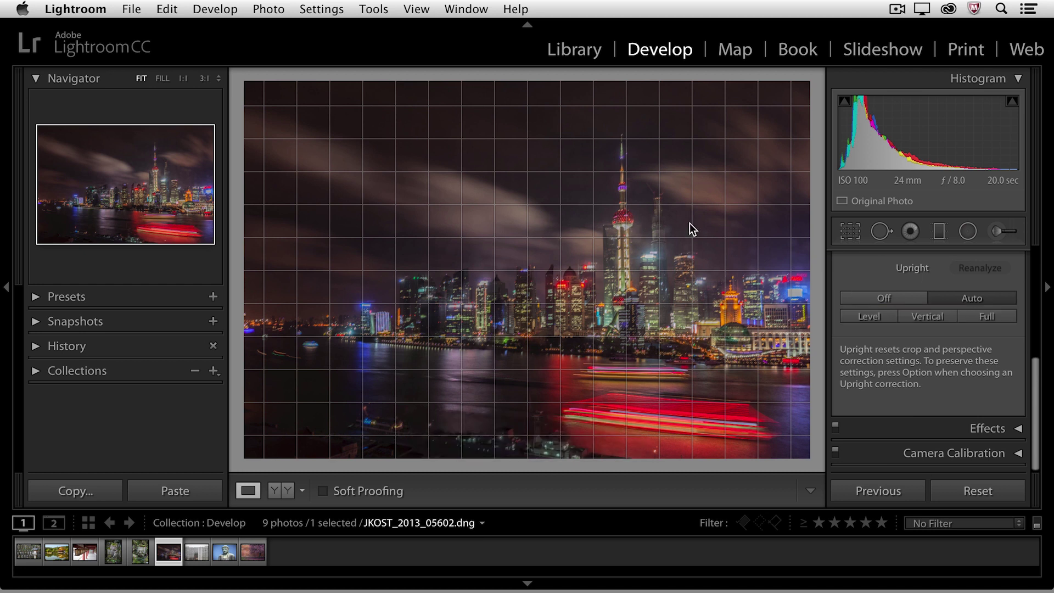
{"action": "key", "text": "super"}
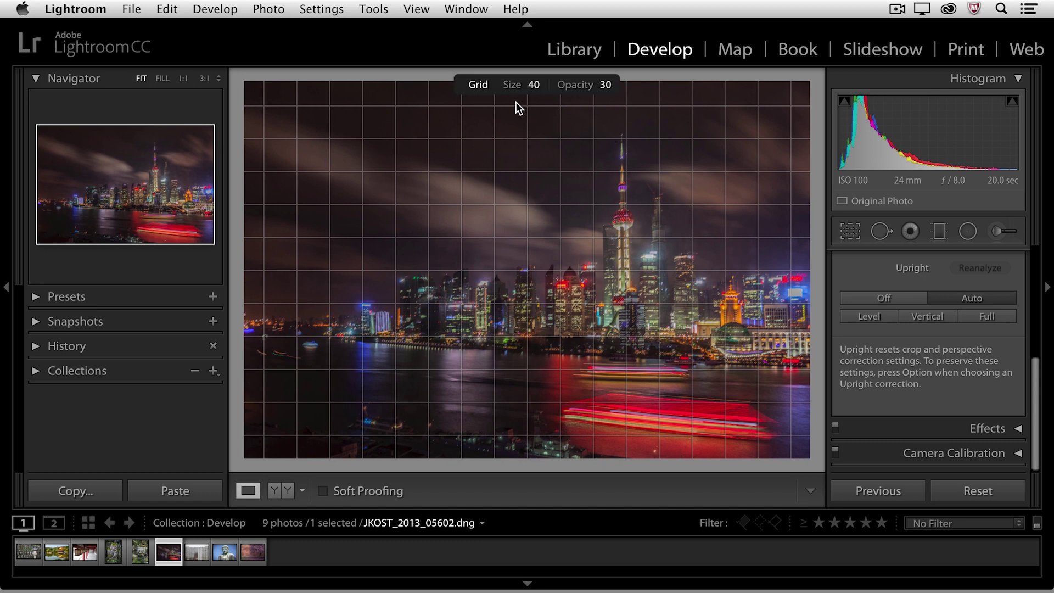
{"action": "mouse_move", "coordinate": [510, 85]}
{"action": "left_mouse_down"}
{"action": "mouse_move", "coordinate": [463, 85]}
{"action": "mouse_move", "coordinate": [510, 85]}
{"action": "left_mouse_up"}
{"action": "mouse_move", "coordinate": [582, 89]}
{"action": "left_mouse_down"}
{"action": "mouse_move", "coordinate": [557, 90]}
{"action": "mouse_move", "coordinate": [632, 89]}
{"action": "mouse_move", "coordinate": [582, 88]}
{"action": "left_mouse_up"}
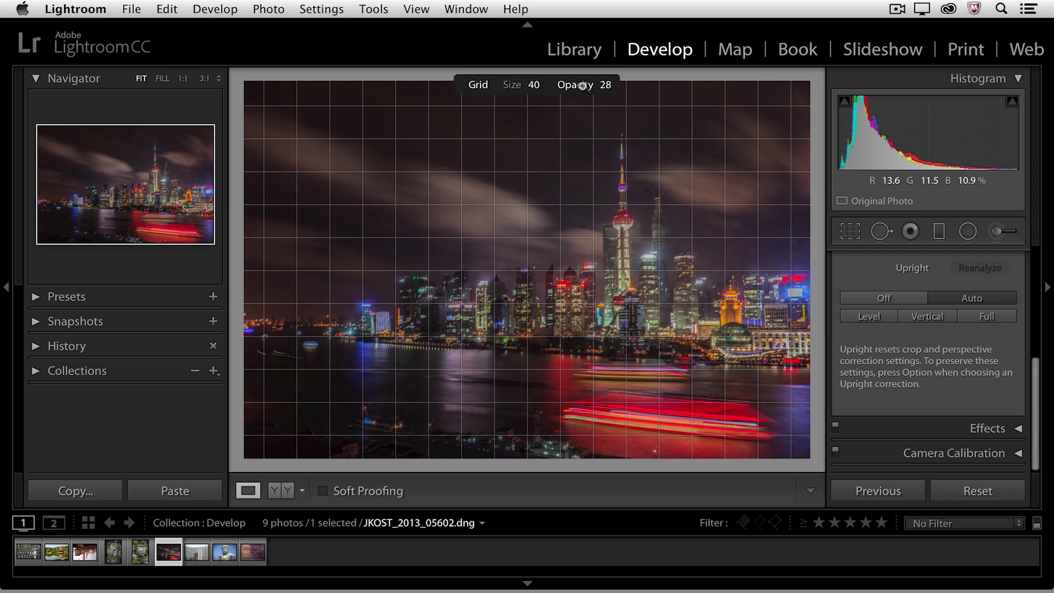
{"action": "key", "text": "super+alt+o"}
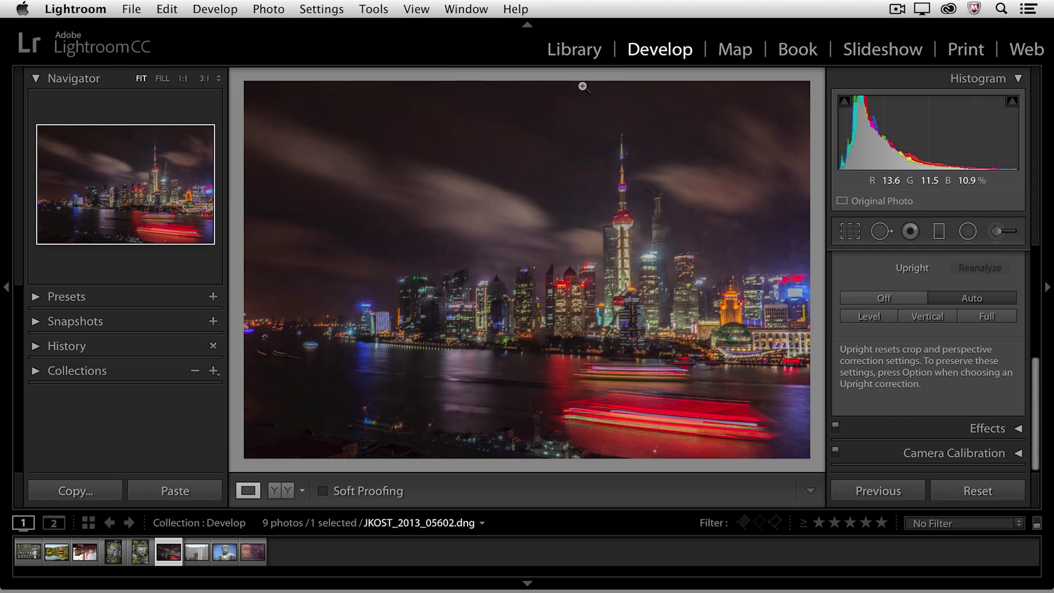